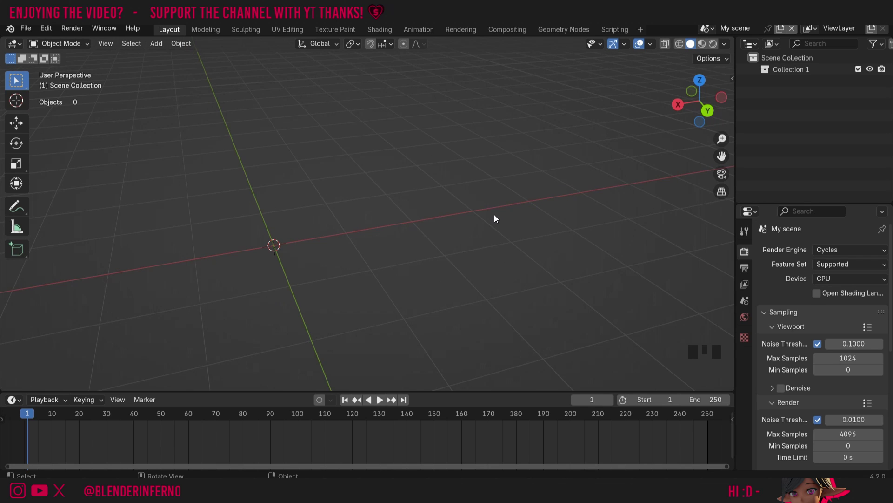
Step: Add a Circle mesh to the empty scene at the origin
key("shift+a")
left_click(272, 224)
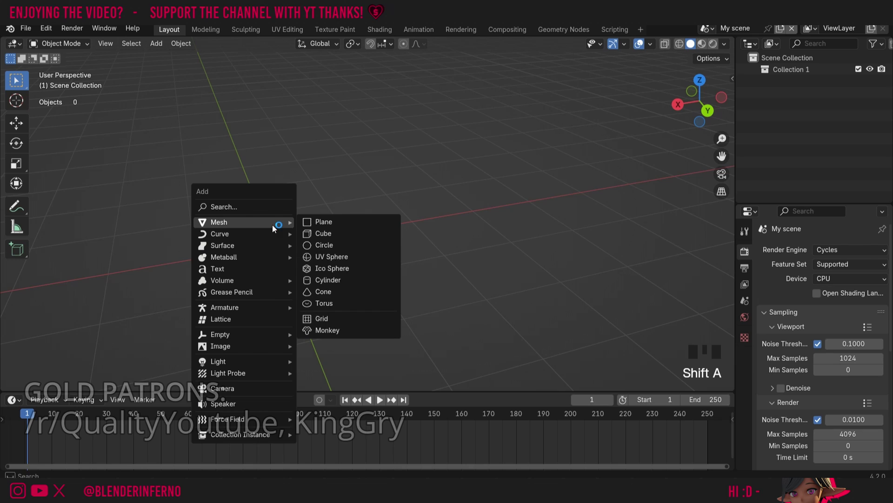
left_click(314, 246)
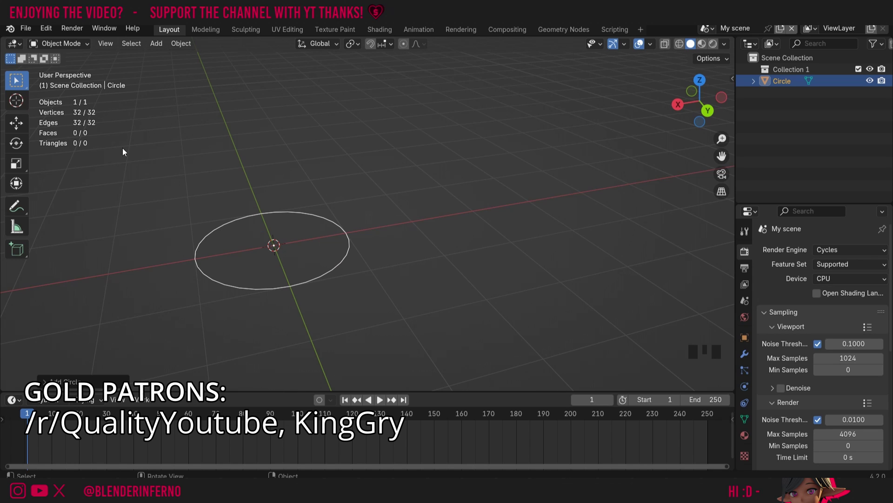
Step: Edit the circle in Vertex select mode, scrolling the toolbar down to reveal the Spin tool
key("Tab")
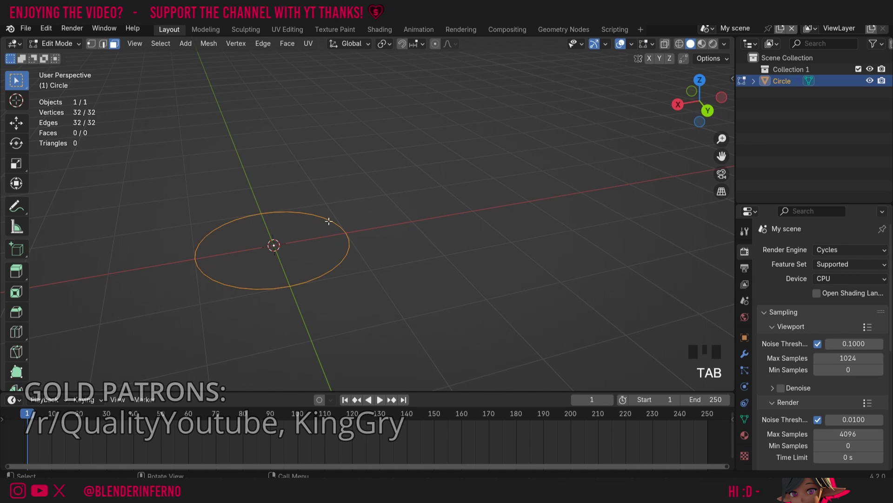
key("1")
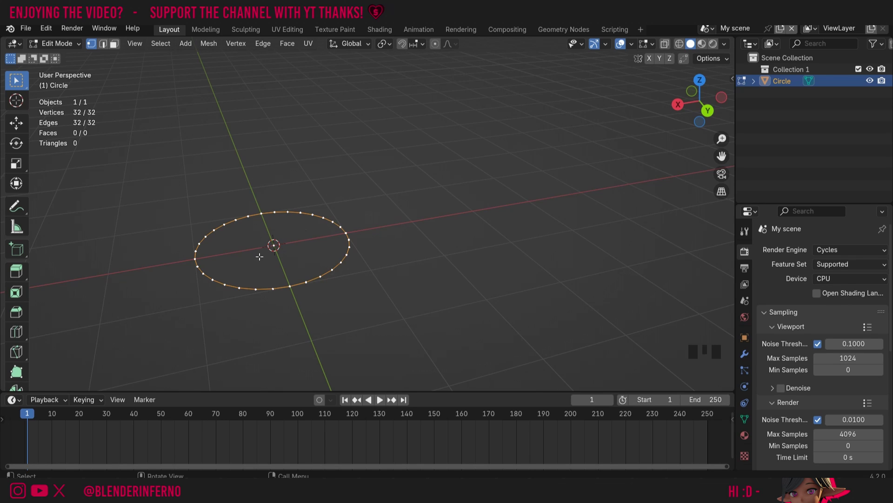
scroll(16, 270, "down", 2)
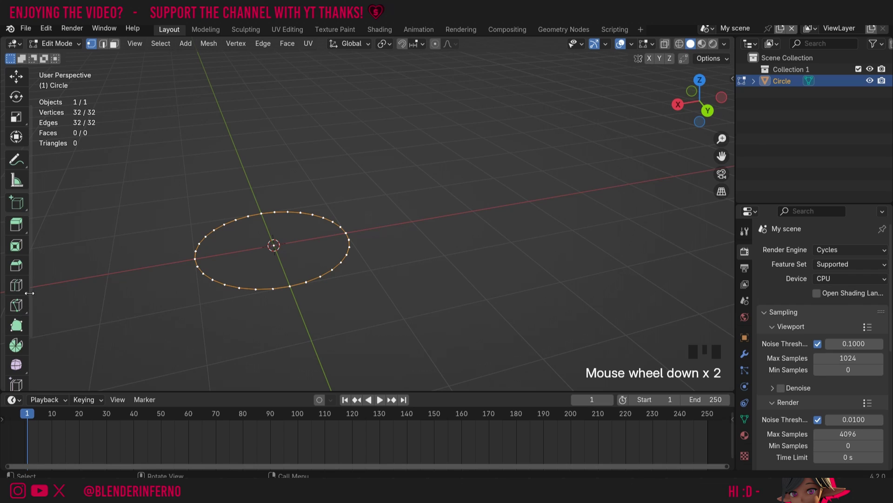
scroll(16, 348, "down", 1)
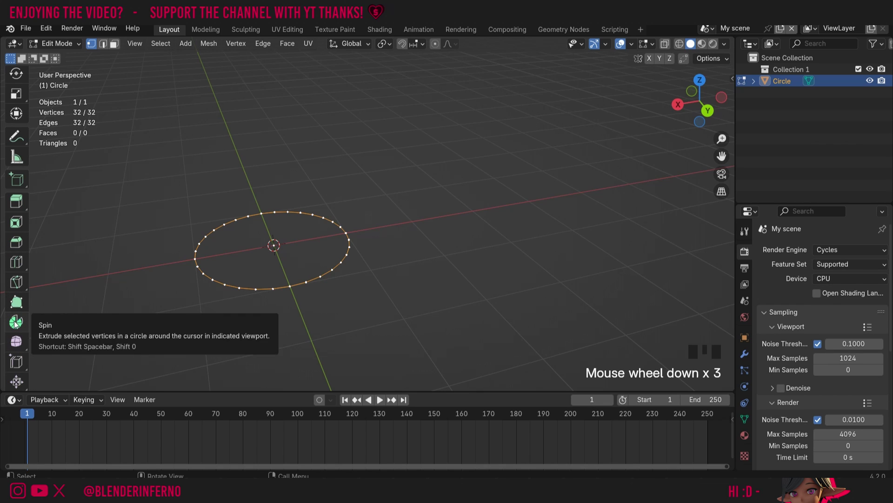
Step: Activate the Spin tool on the circle's selected vertices
left_click(15, 322)
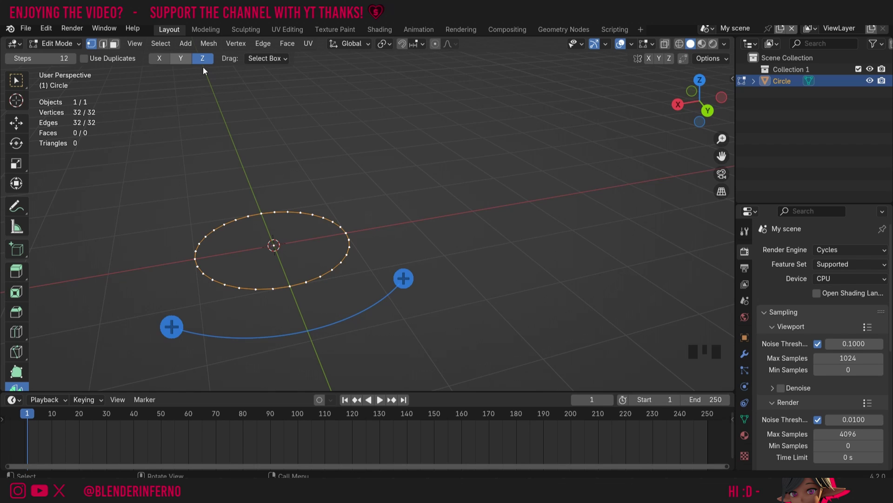
Step: Set the spin axis to Y, try a trial spin, then undo it
left_click(181, 58)
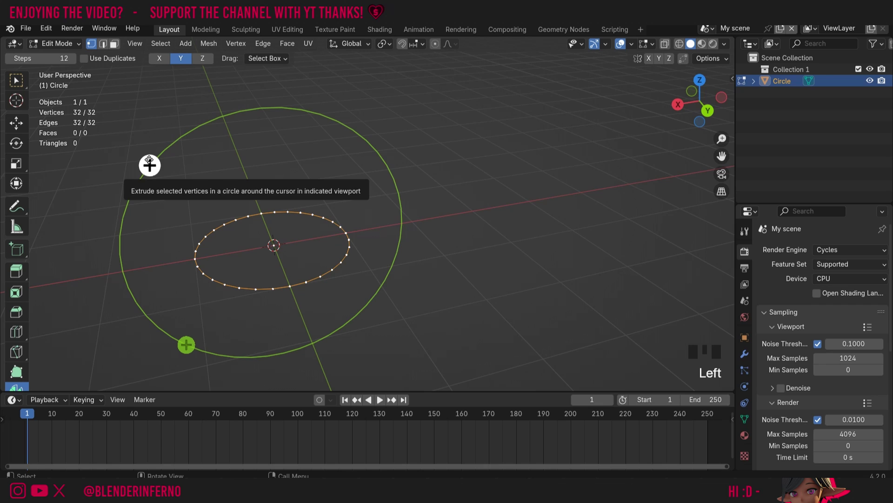
left_click_drag(150, 165, 431, 204)
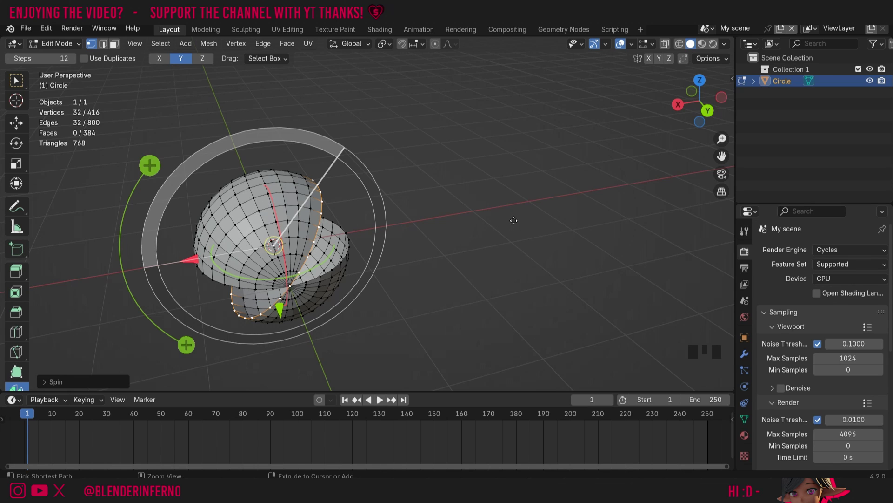
key("ctrl+z")
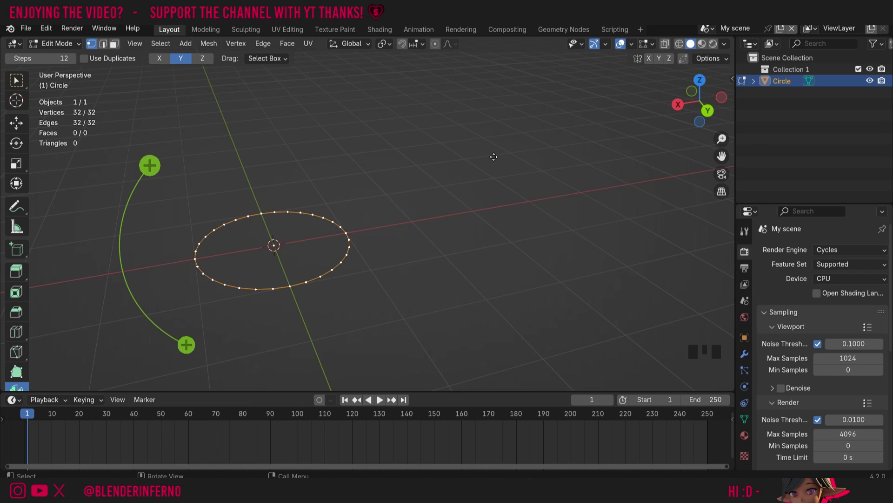
Step: Place the 3D cursor right of the circle, test a spin around it, and undo
key("shift+s")
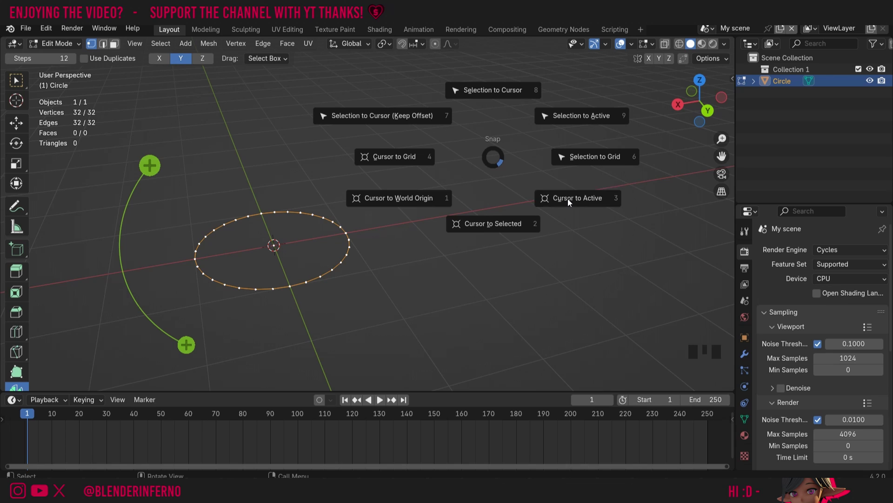
left_click(401, 200)
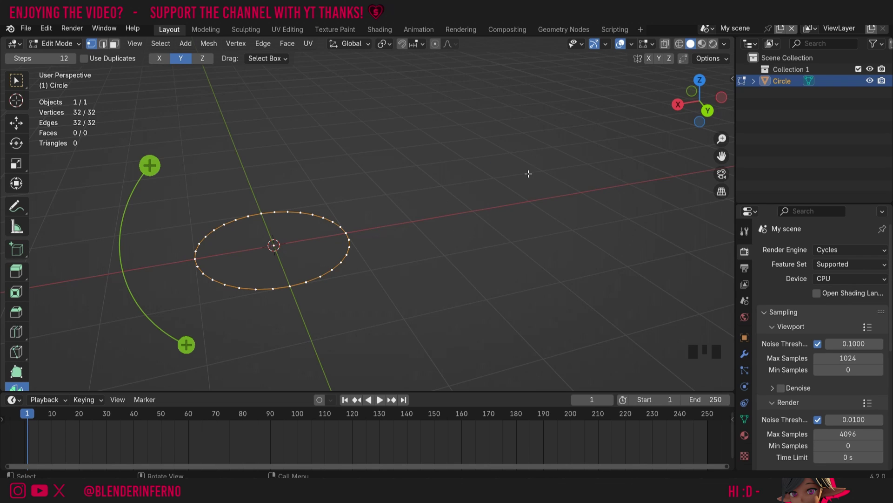
right_click(539, 157, "shift")
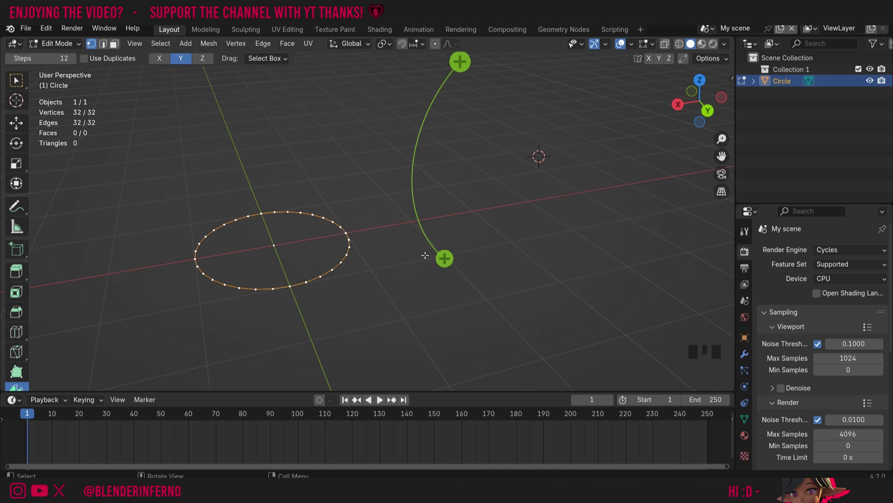
left_click_drag(460, 62, 556, 156)
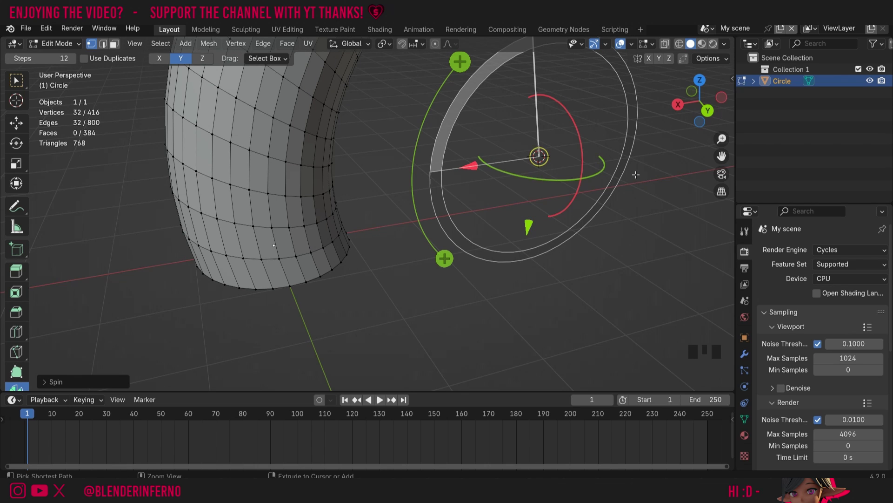
key("ctrl+z")
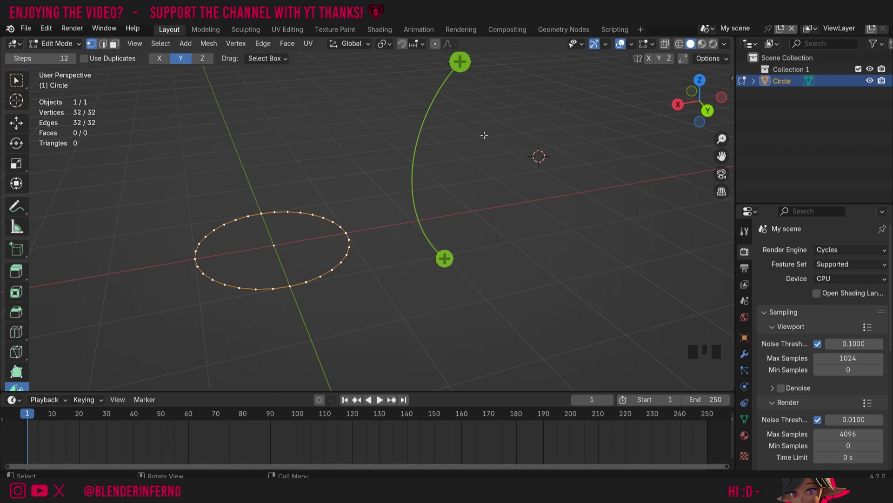
Step: Snap the 3D cursor back to the world origin
key("shift+s")
key("shift+s")
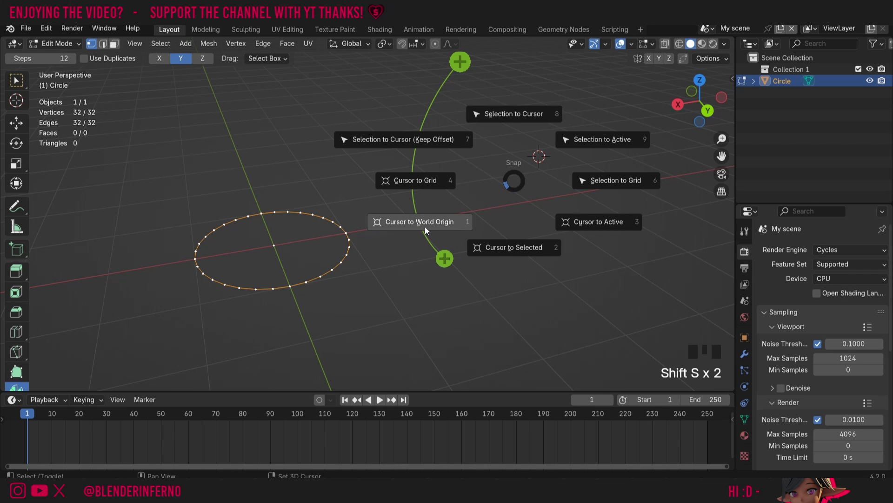
left_click(425, 227)
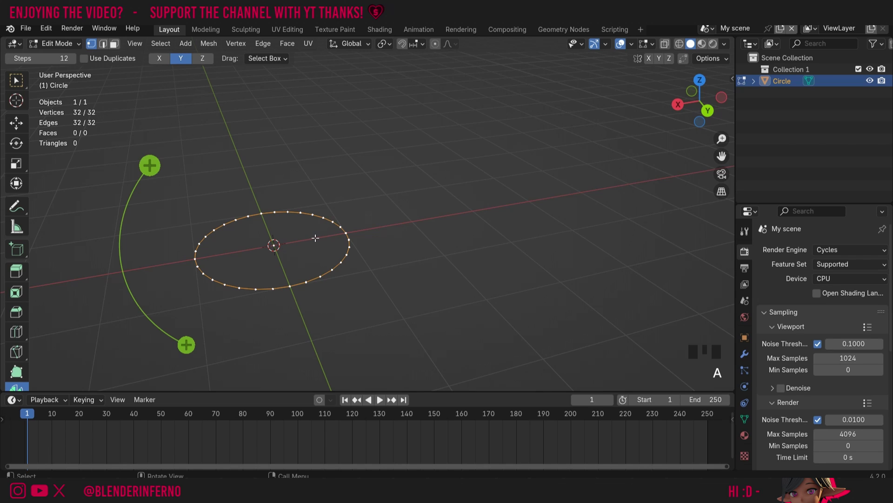
Step: Move the circle 1.83 m along the X axis, away from the cursor
key("g")
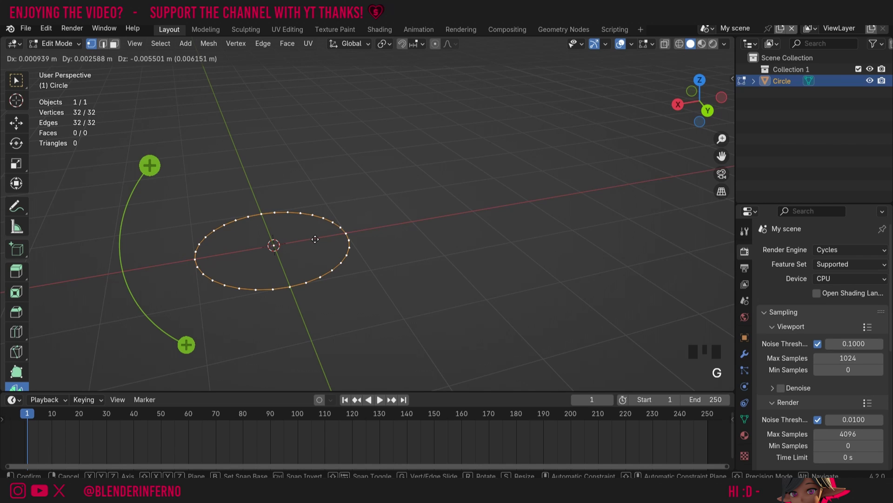
key("x")
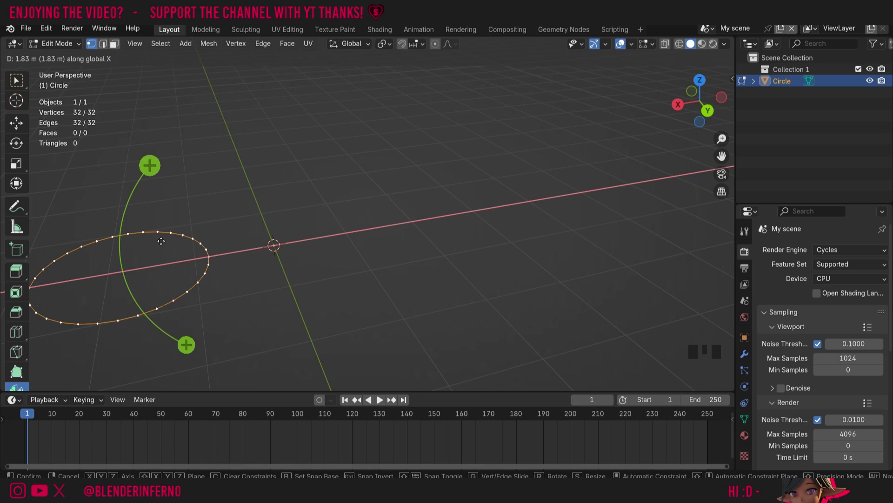
left_click(161, 241)
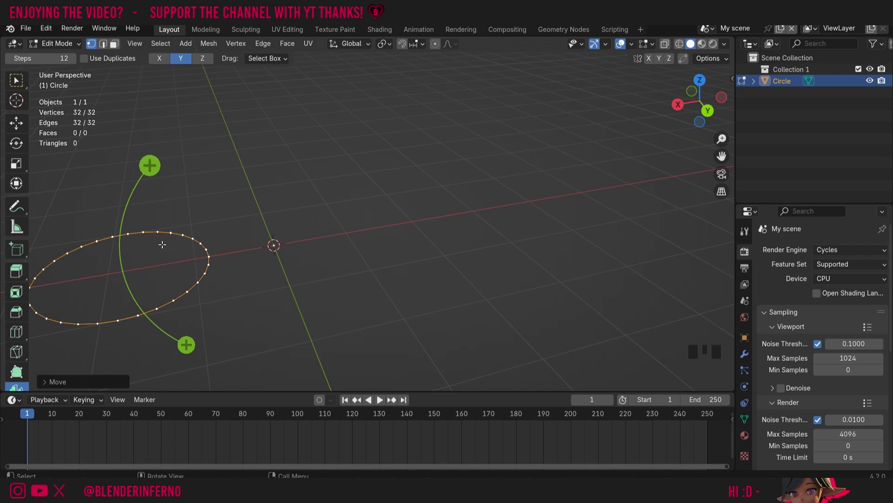
scroll(172, 190, "down", 2)
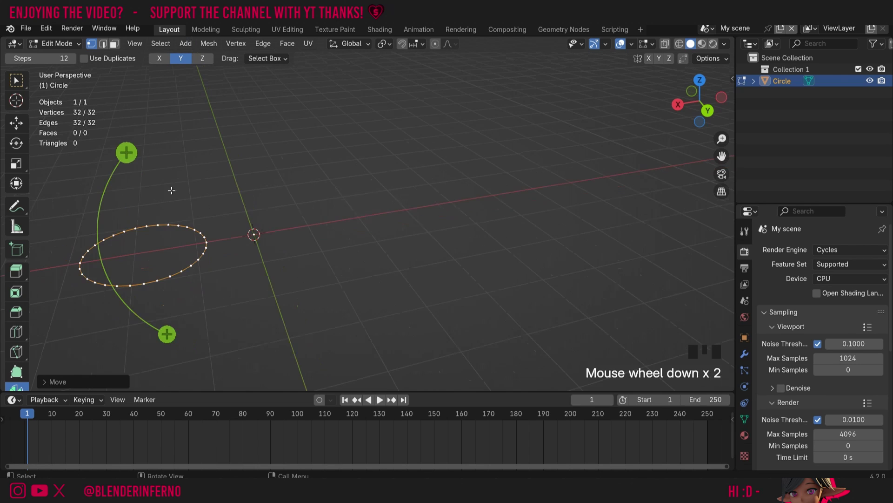
Step: Spin the offset circle about 314° around the cursor into a nearly closed tube
left_click(125, 155)
left_click_drag(125, 155, 100, 263)
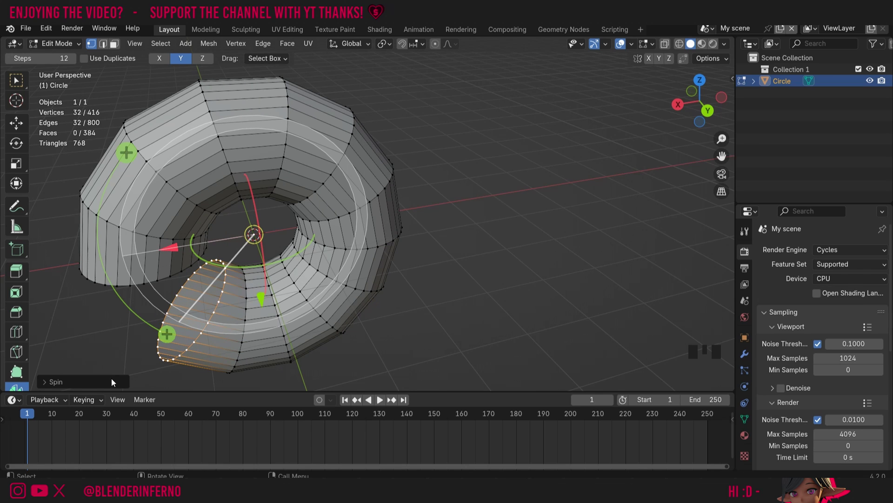
Step: In the Spin redo panel, set Steps to 32 and Angle to 360°
left_click(43, 381)
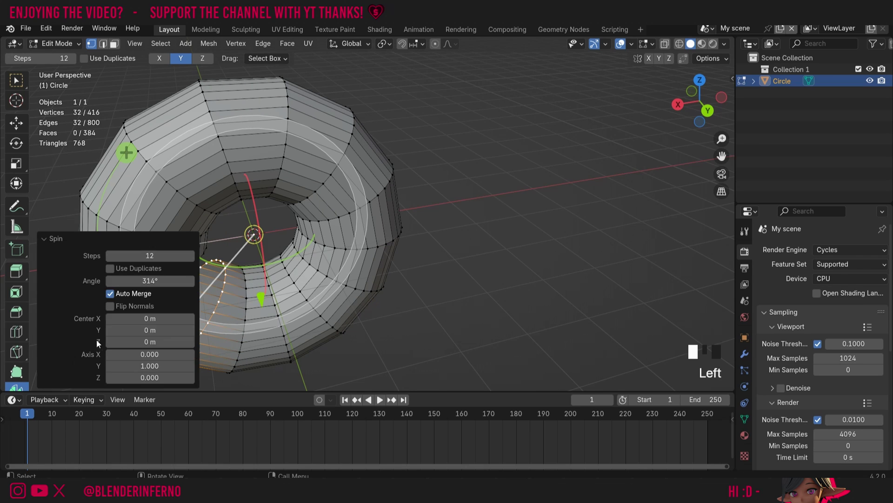
left_click(110, 255)
left_click(110, 255)
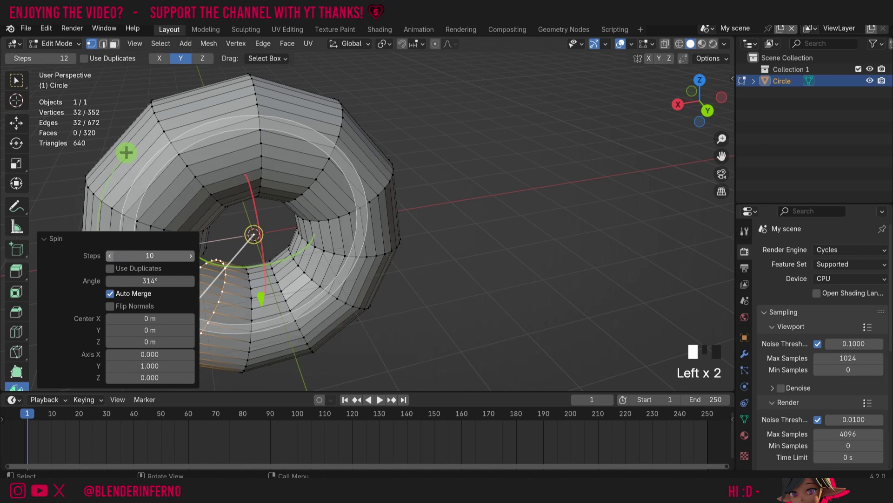
left_click(110, 255)
left_click(110, 256)
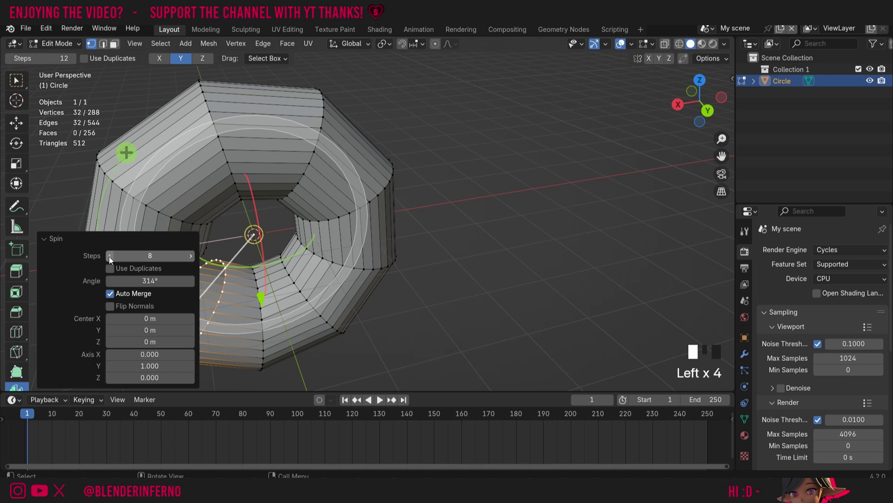
left_click(110, 255)
left_click(110, 256)
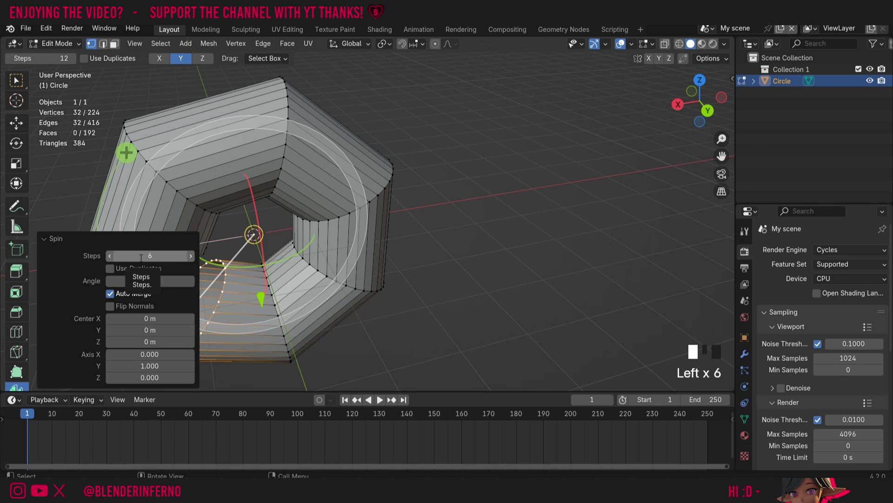
left_click(141, 256)
type("32")
key("Return")
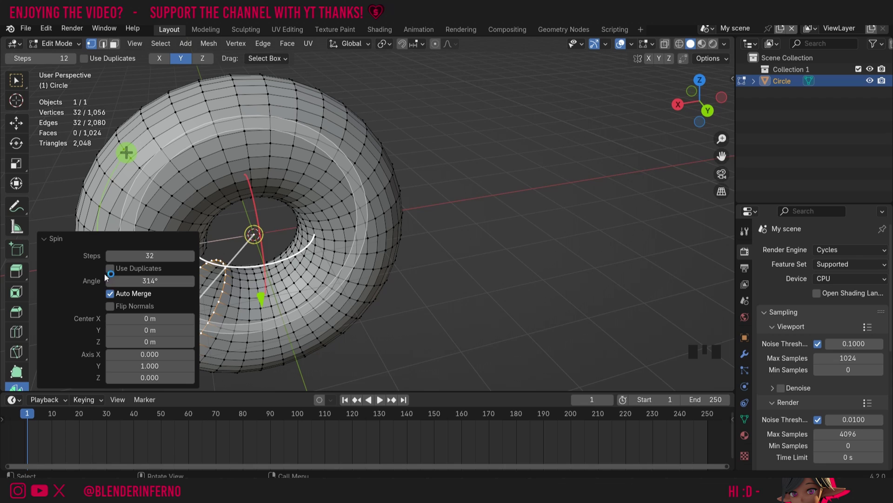
left_click(148, 280)
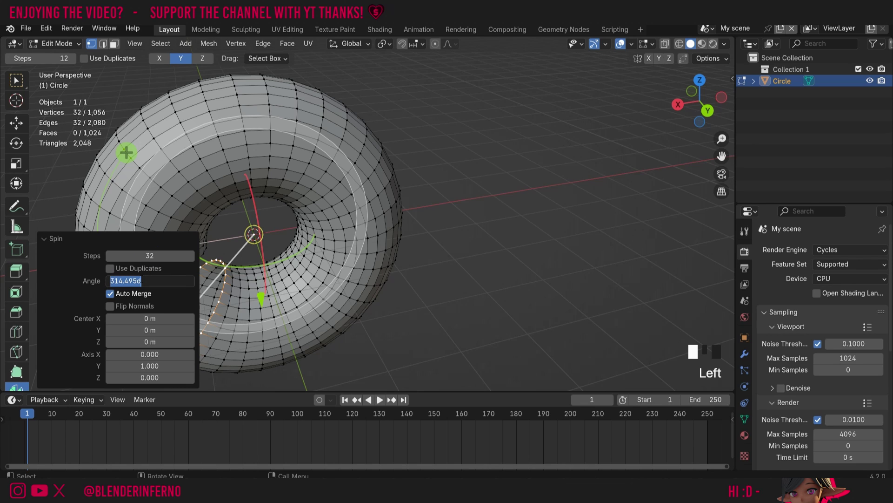
type("360")
key("Return")
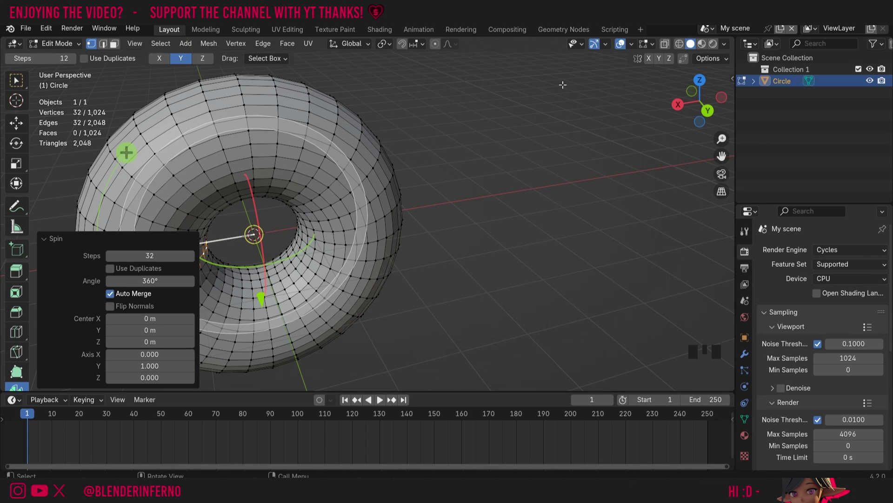
Step: Show face orientation, flip the spin's normals outward, and enable Use Duplicates
left_click(632, 43)
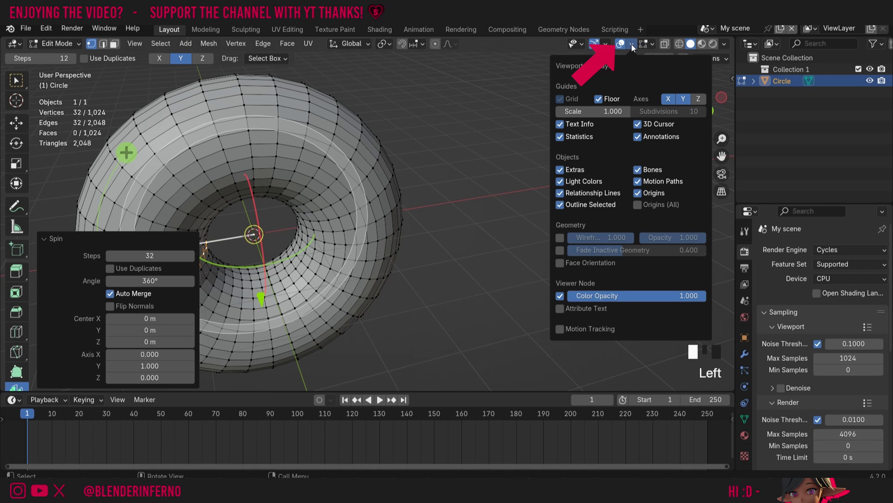
left_click(561, 264)
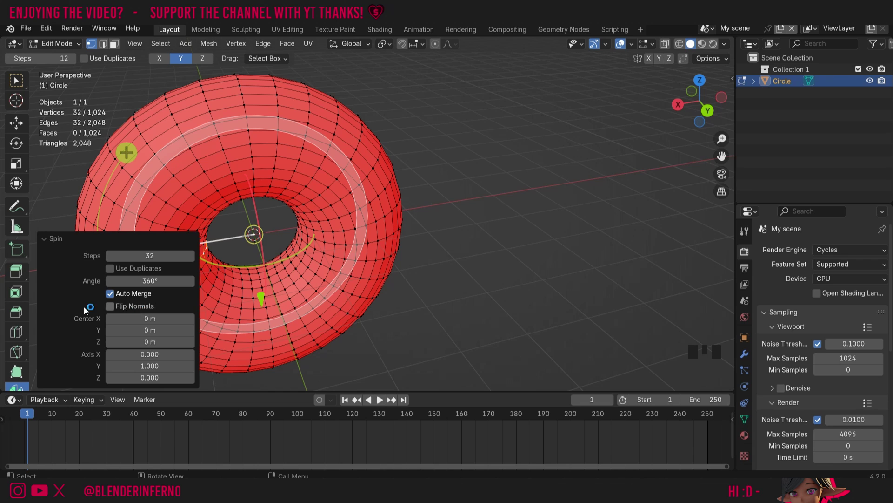
left_click(112, 306)
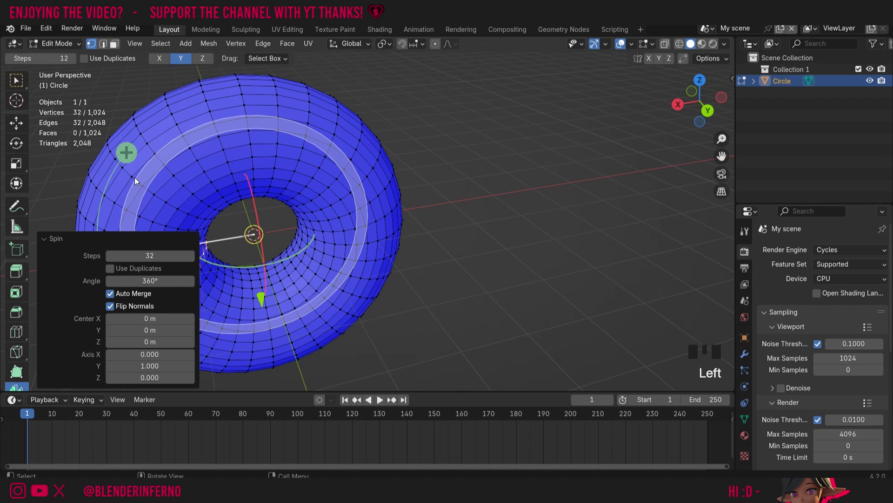
left_click(129, 318)
Step: Make the circle spin use duplicates, then move the circle ring aside along X in Object Mode
left_click(111, 268)
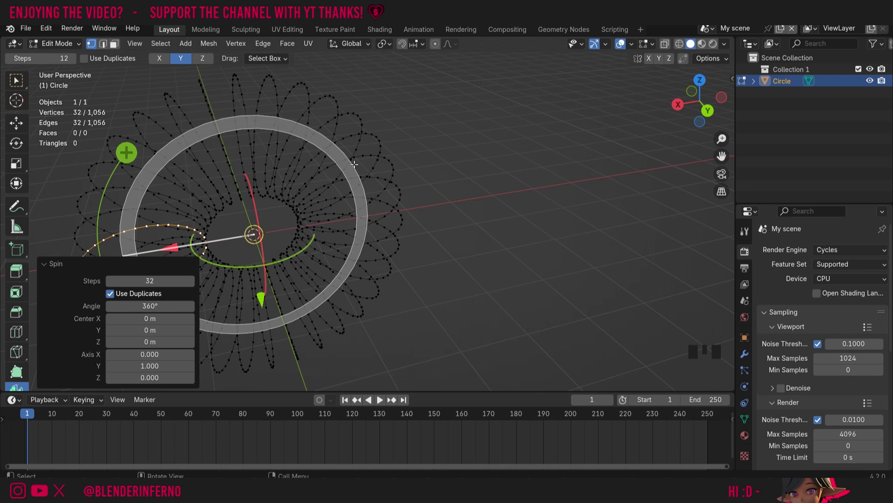
key("Tab")
scroll(373, 202, "down", 3)
left_click_drag(712, 114, 576, 167)
key("g")
key("x")
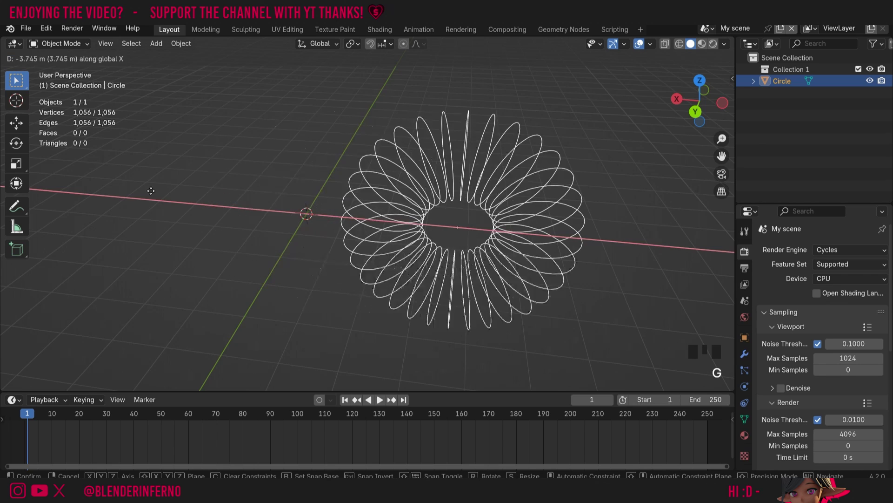
left_click(260, 194)
Step: Add a mesh cylinder at the origin
key("shift+a")
mouse_move(258, 193)
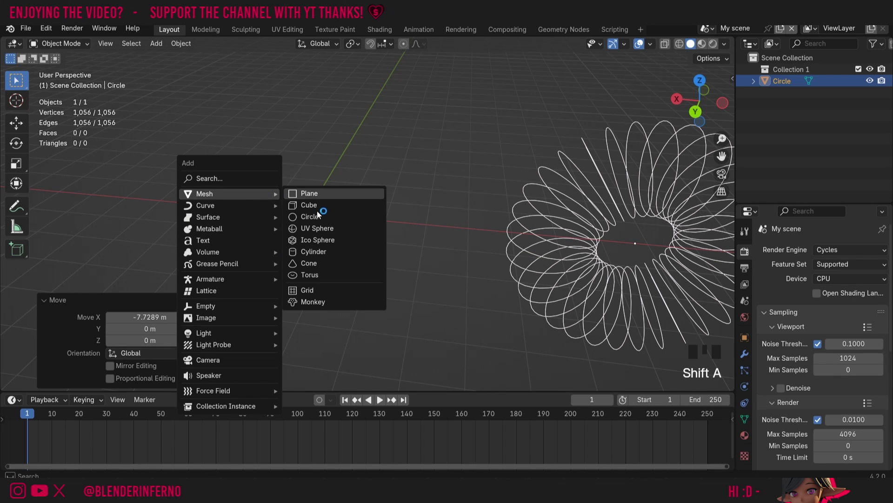
left_click(312, 251)
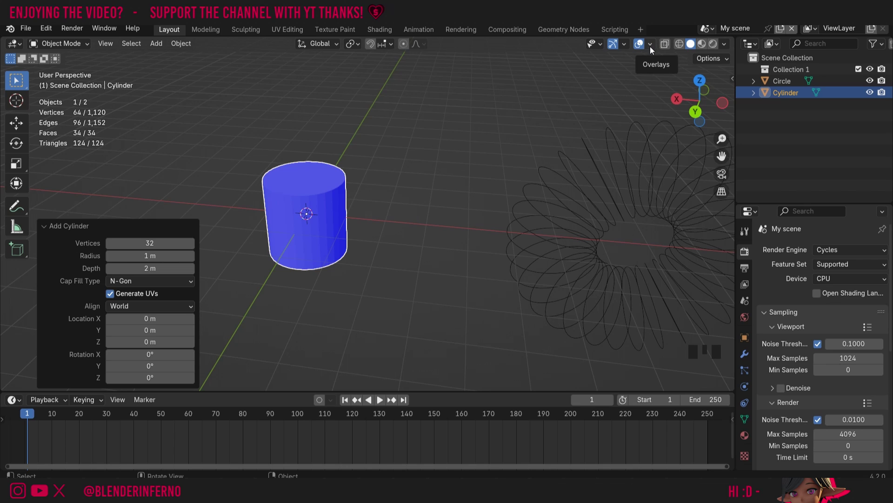
Step: Turn off the Face Orientation overlay and enter Edit Mode on the cylinder
left_click(649, 45)
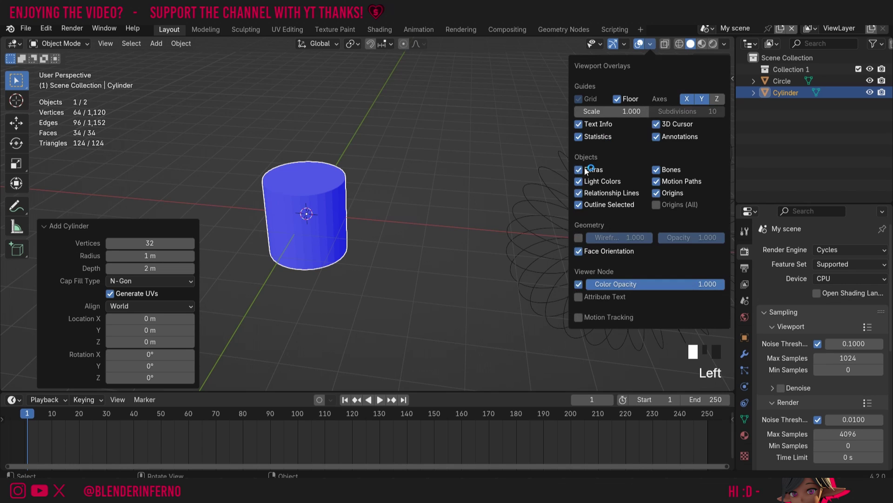
left_click(579, 251)
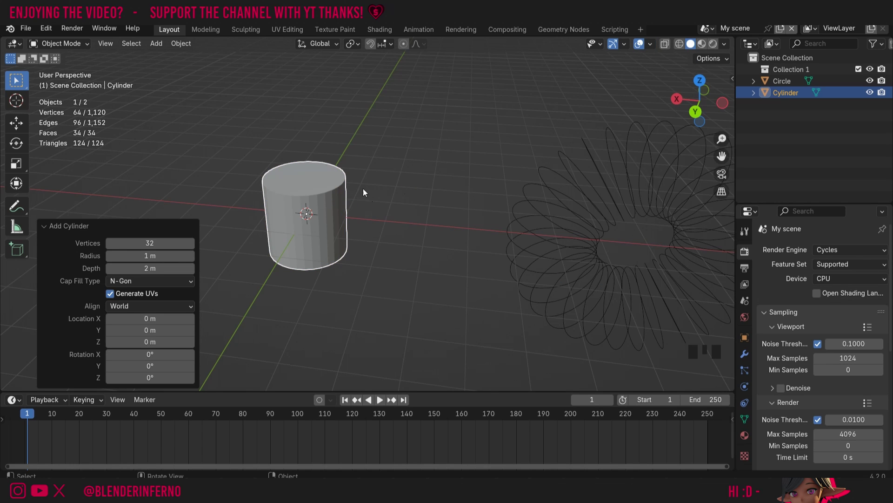
key("Tab")
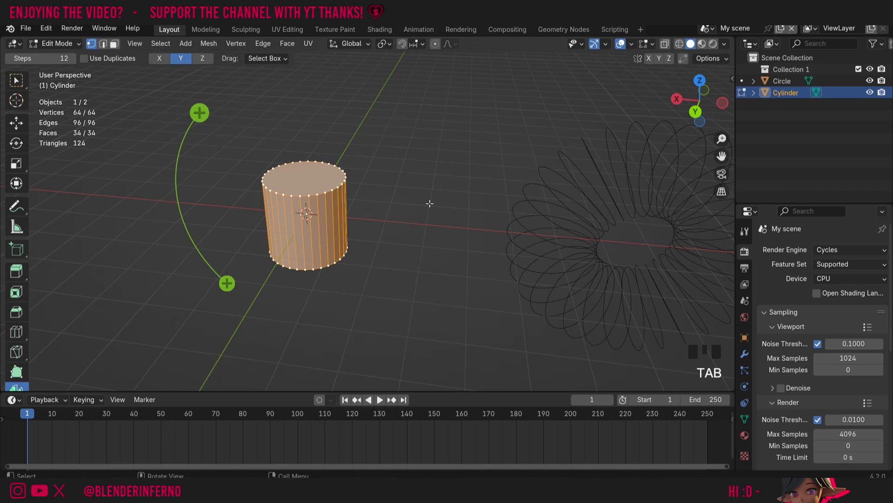
Step: Offset the cylinder along X and spin it around the Z axis about the 3D cursor
key("g")
key("y")
key("x")
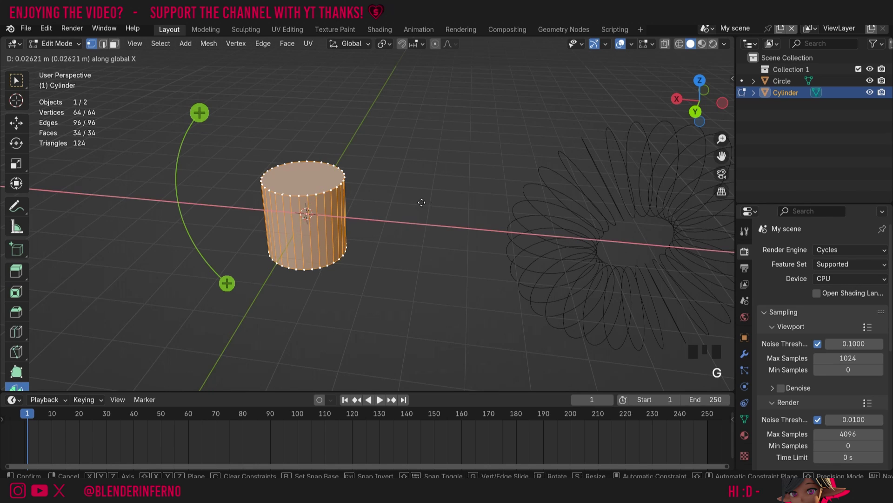
left_click(280, 198)
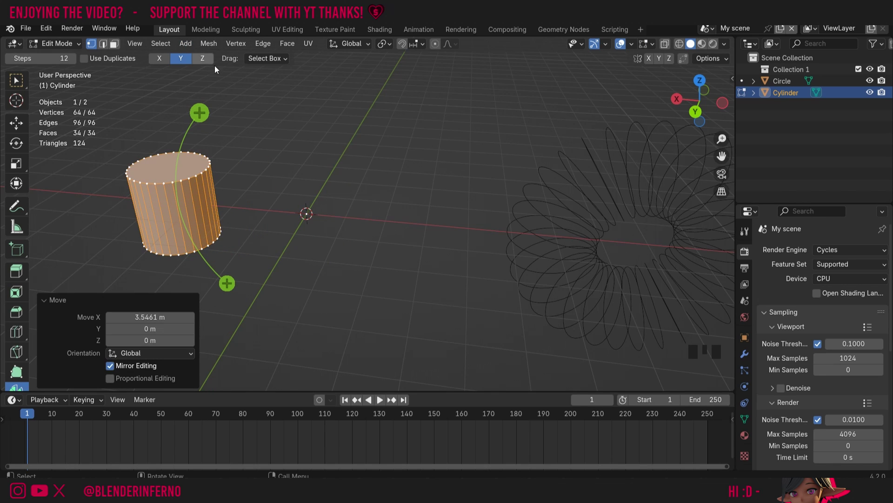
left_click(203, 58)
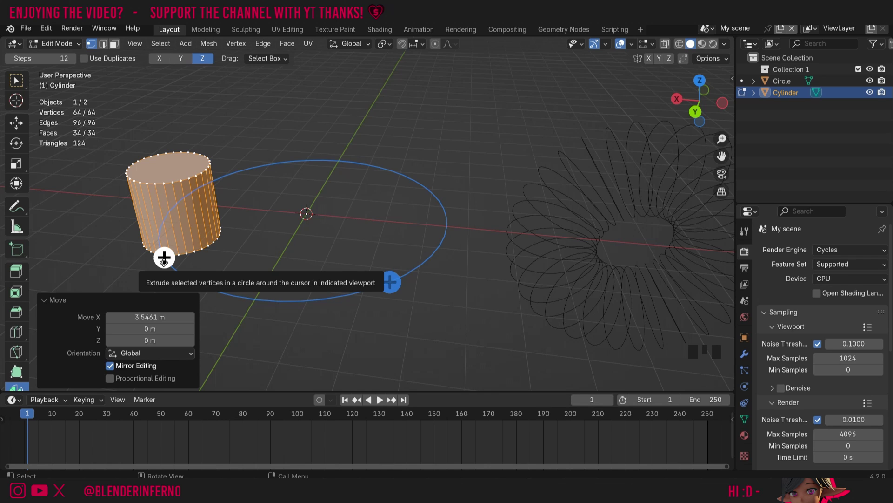
key("ctrl+z")
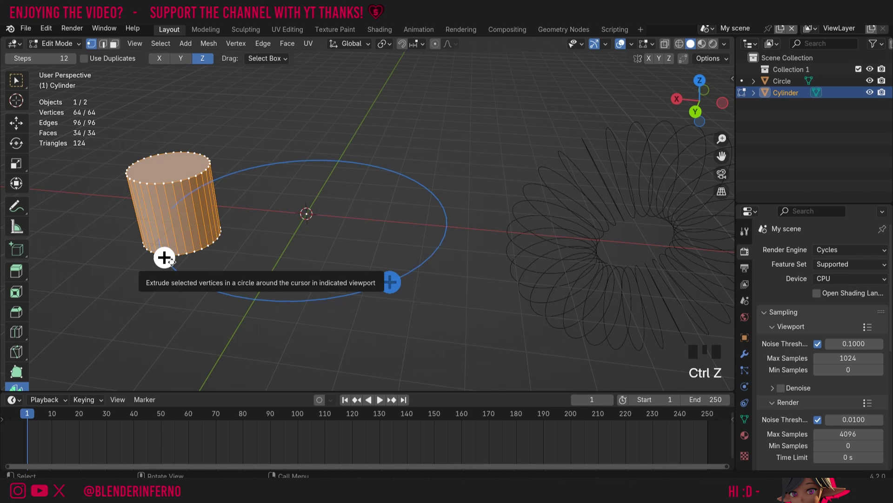
left_click_drag(164, 256, 370, 191)
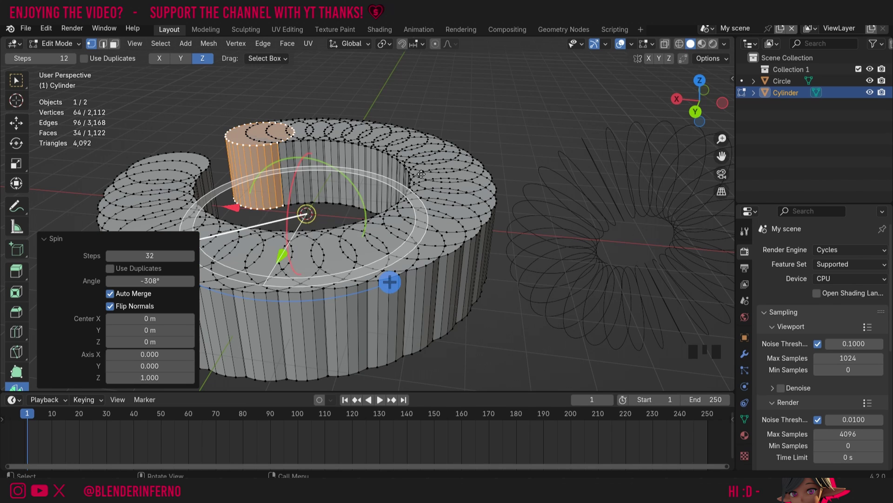
Step: Set the spin to Use Duplicates with 8 steps over a 360° angle
left_click(110, 269)
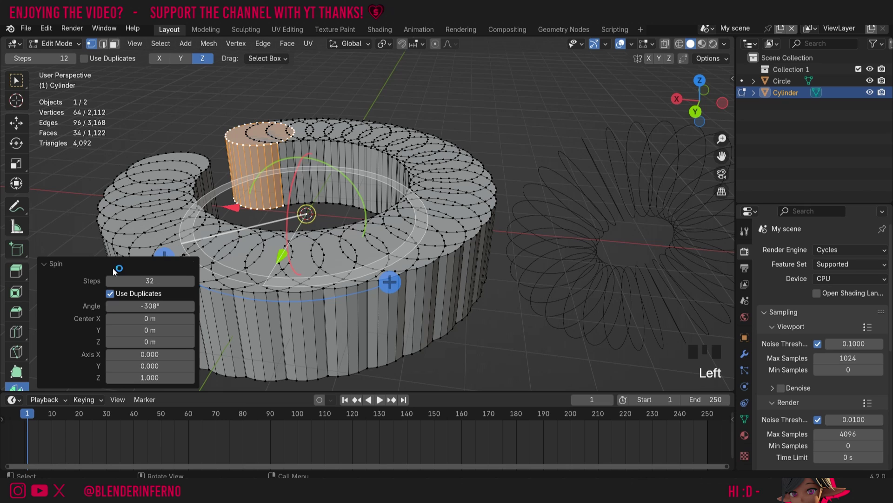
double_click(149, 281)
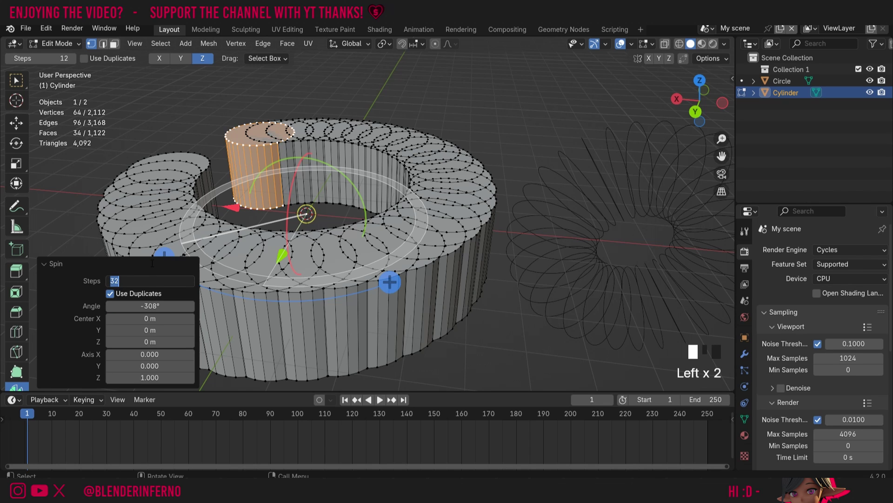
type("12")
key("Return")
left_click(151, 281)
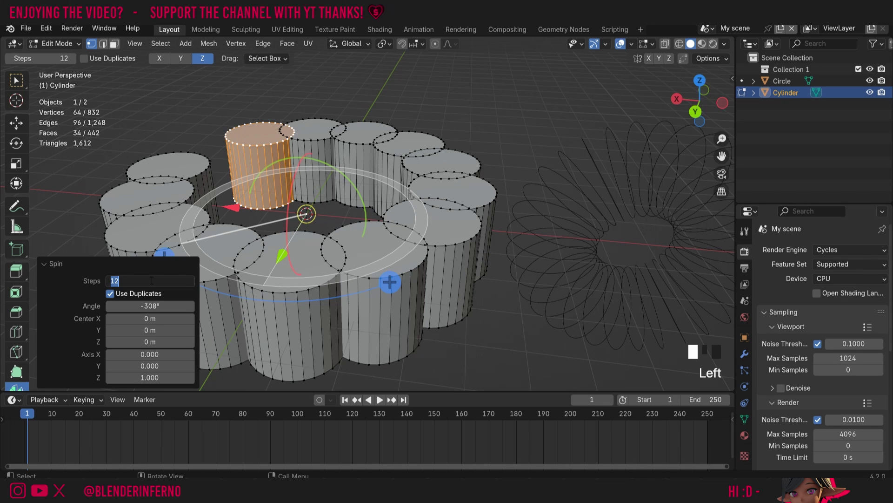
type("8")
key("Return")
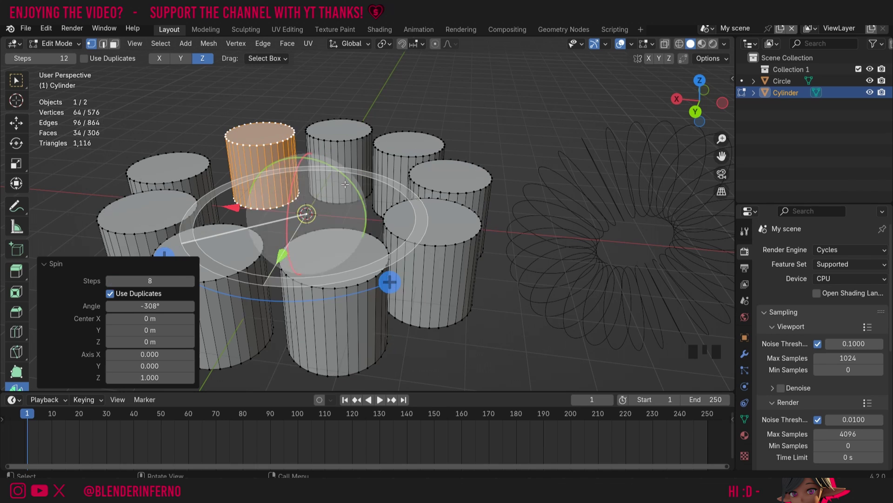
left_click(145, 306)
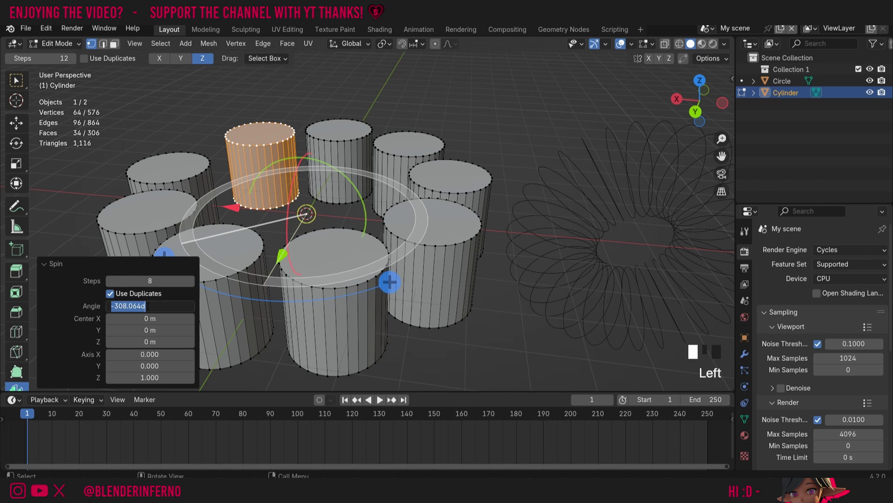
type("360")
left_click(219, 298)
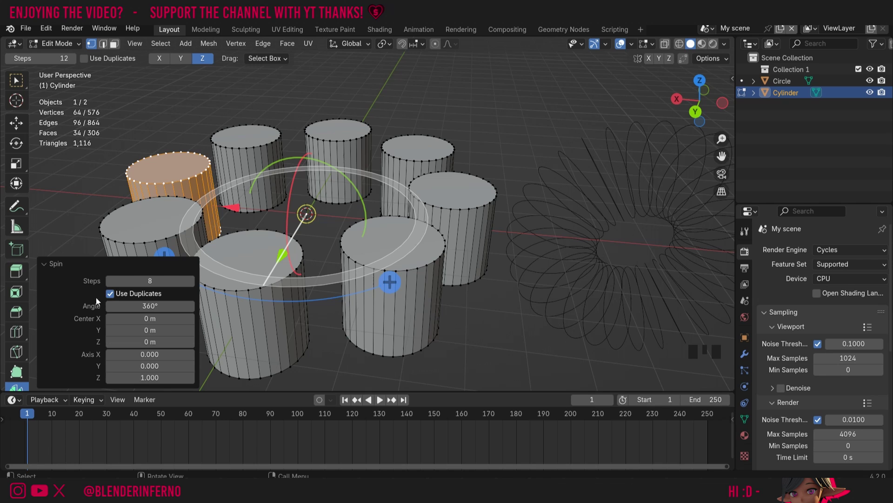
key("Tab")
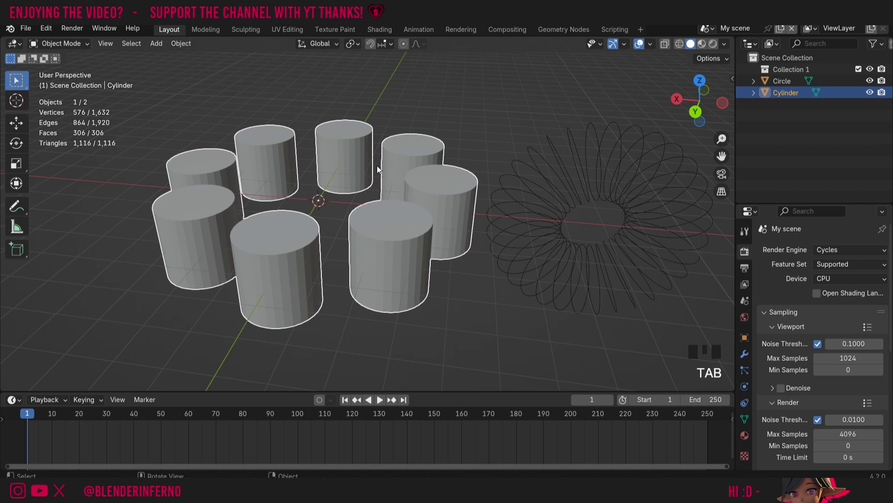